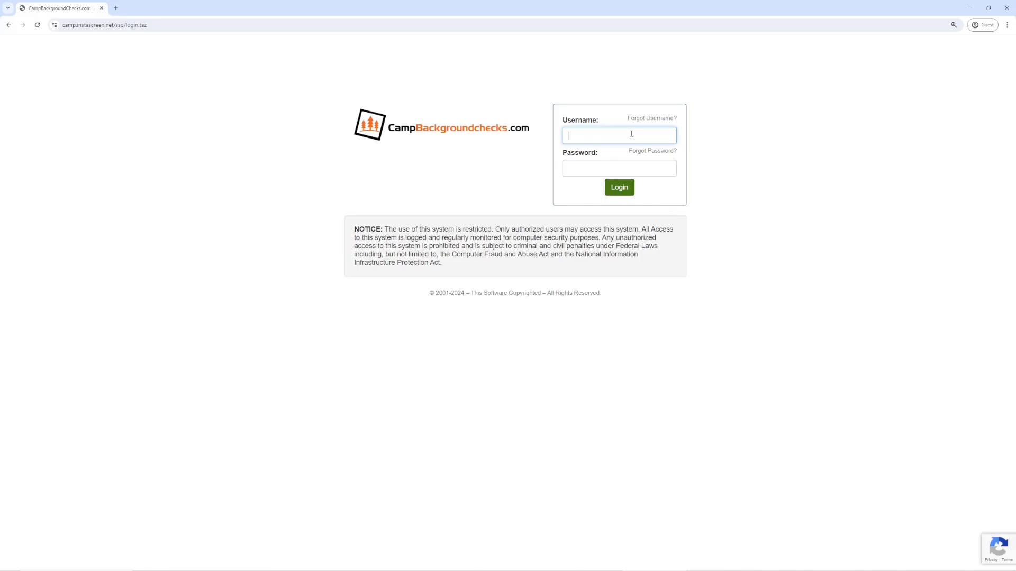
Step: Enter the account username and password on the login form
type("guest")
key("Tab")
type("********")
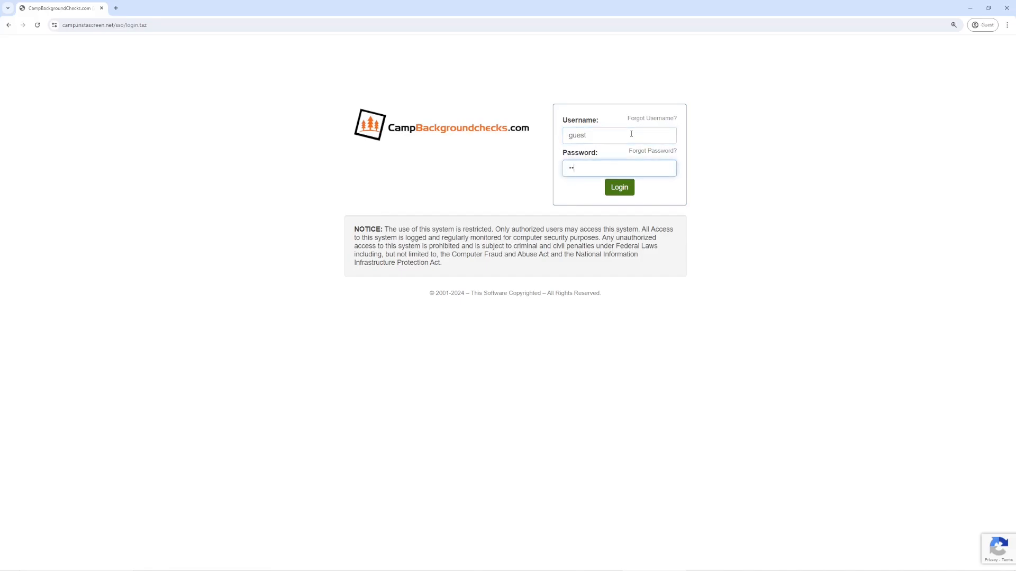
type("*")
Step: Log in, zoom the page in, and scroll through the home page news and glossary
left_click(618, 194)
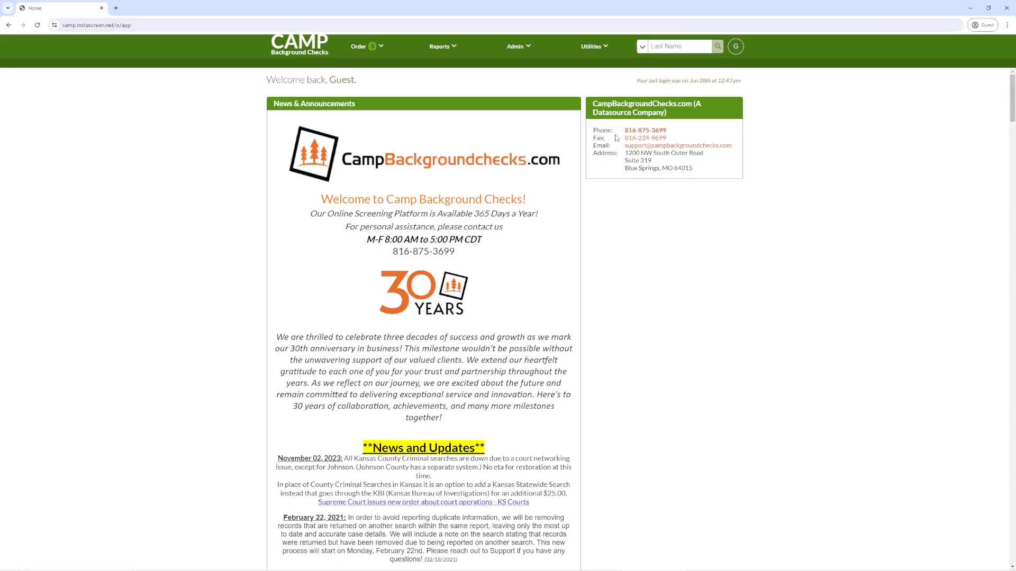
key("ctrl+plus")
key("ctrl+plus")
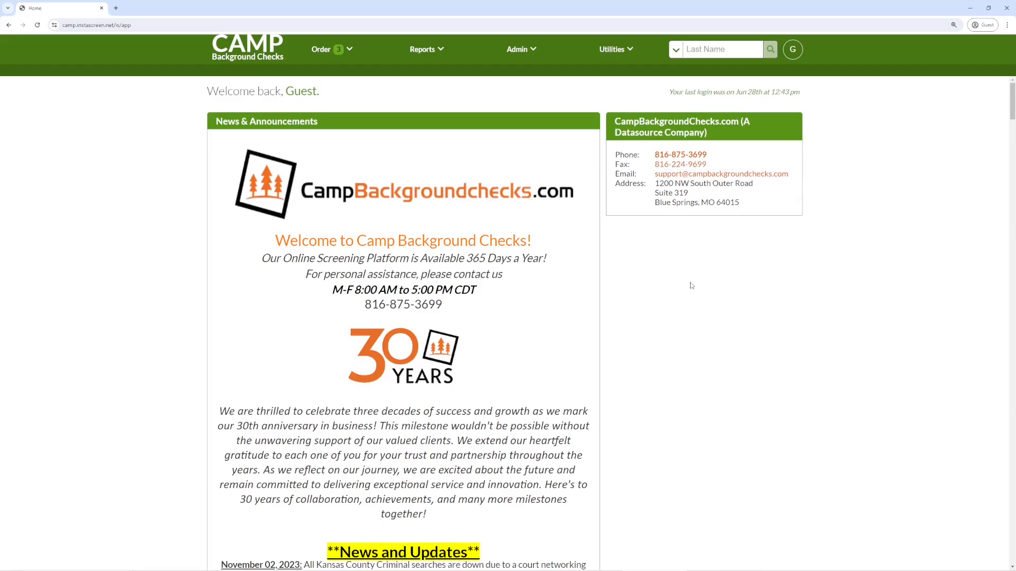
scroll(690, 288, "down", 4)
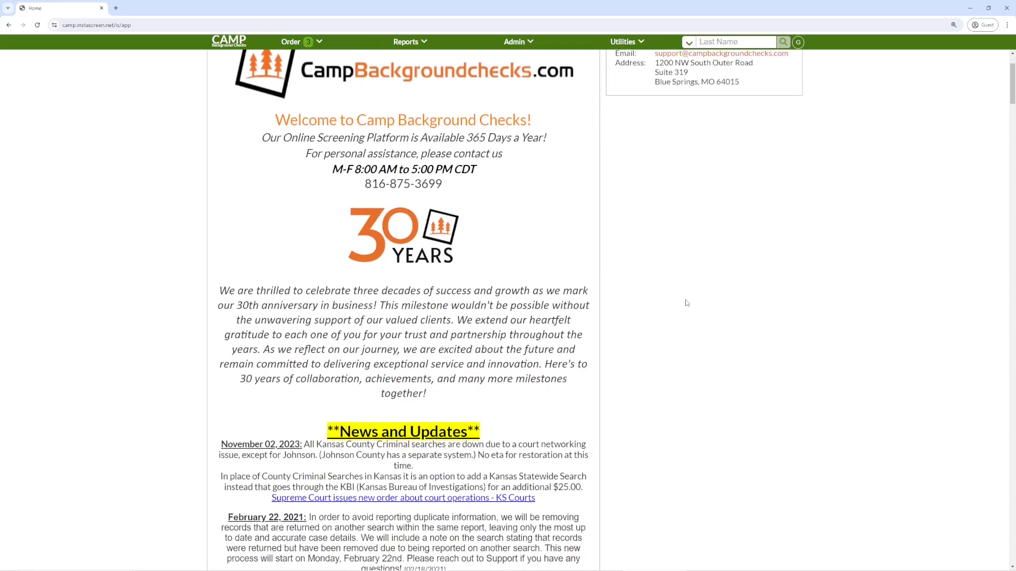
scroll(691, 304, "down", 3)
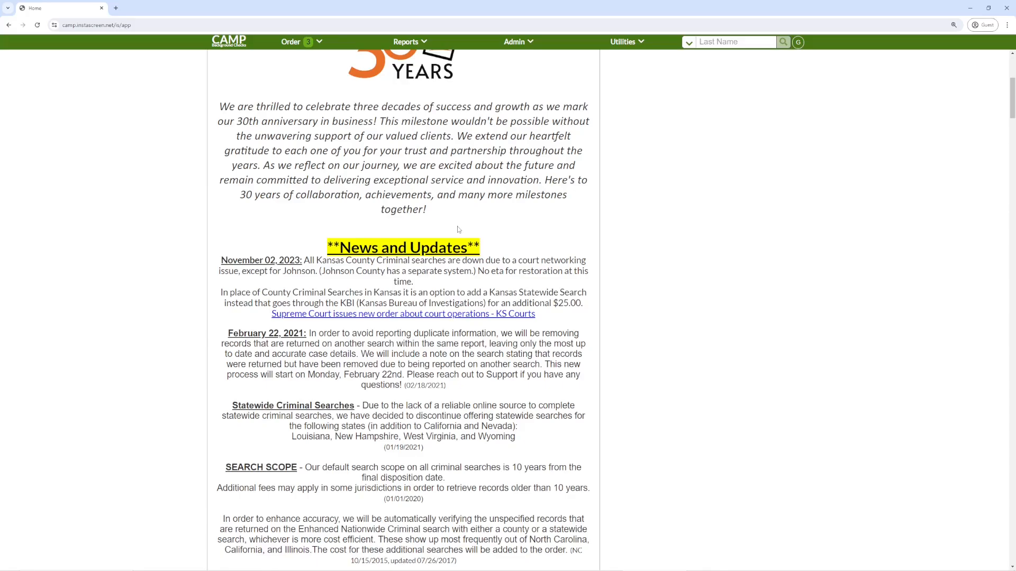
scroll(458, 229, "down", 3)
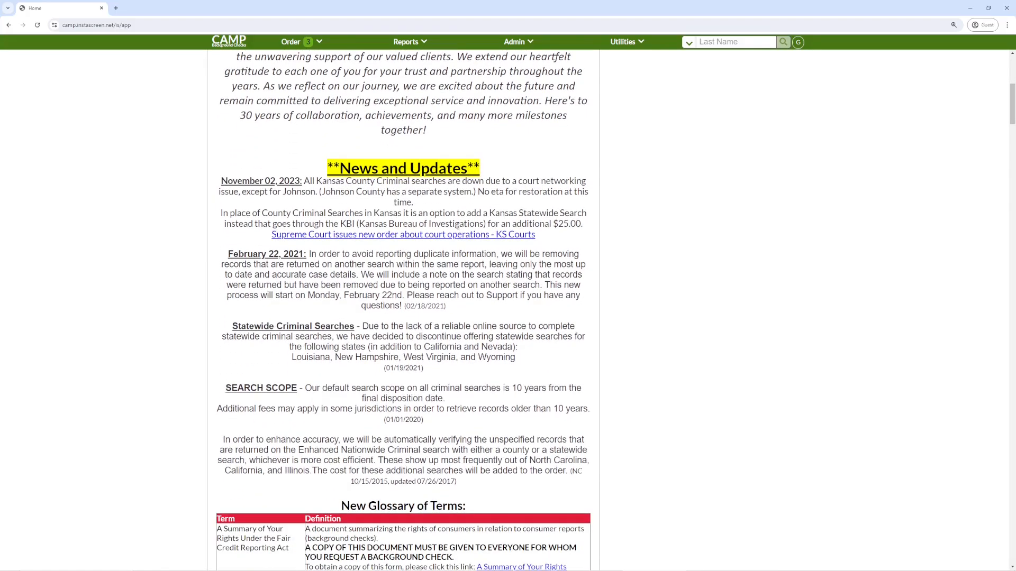
scroll(458, 225, "down", 6)
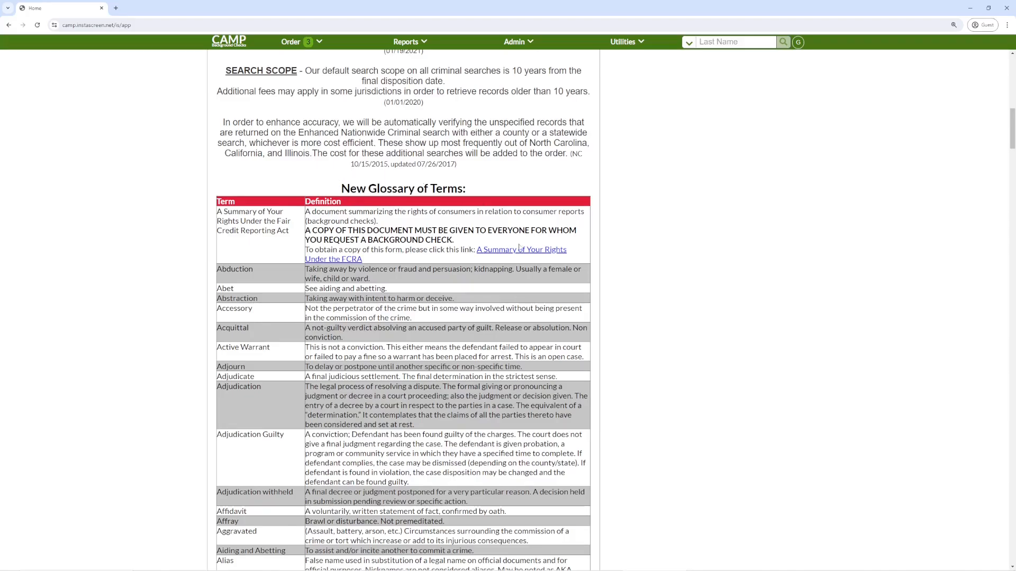
scroll(573, 315, "down", 4)
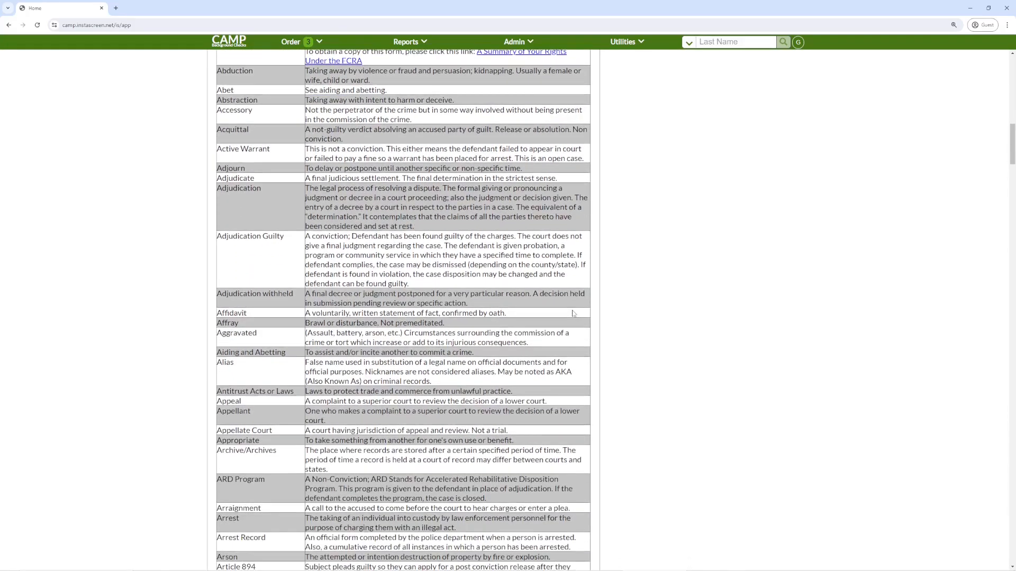
scroll(574, 314, "down", 5)
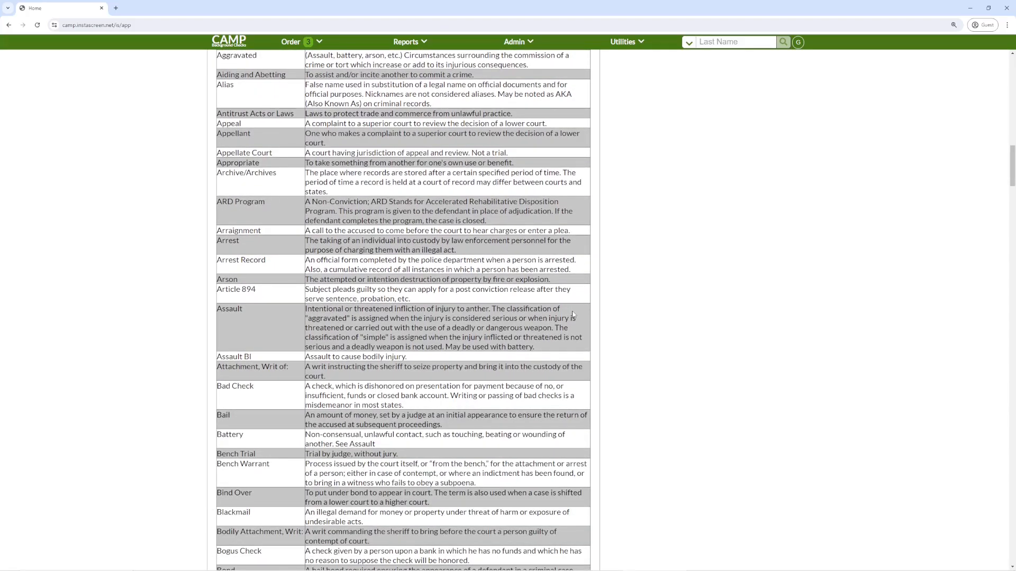
scroll(572, 314, "down", 7)
scroll(572, 314, "up", 6)
scroll(573, 313, "up", 12)
scroll(574, 313, "up", 10)
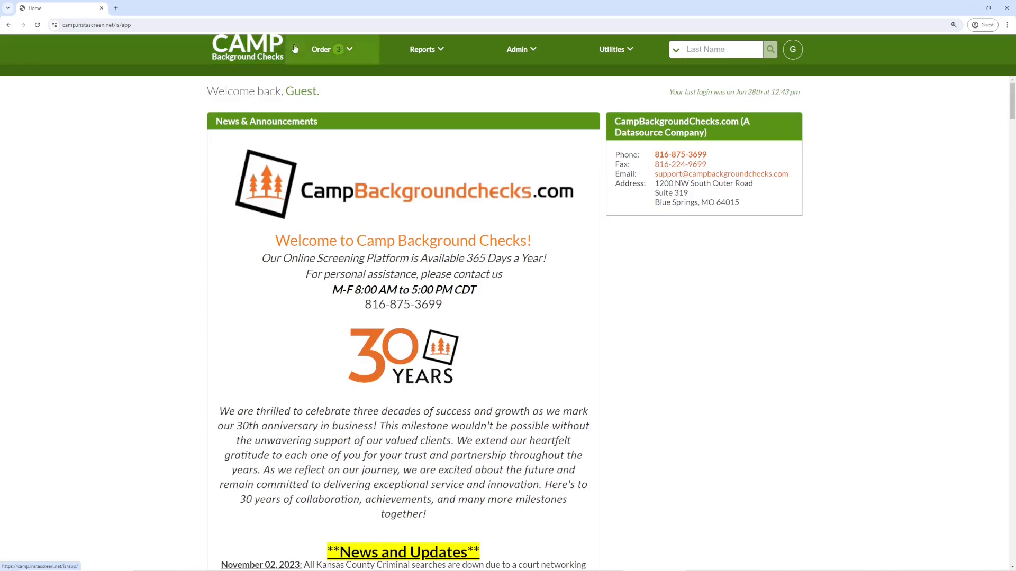
Step: Start a new order from the Order menu
left_click(319, 49)
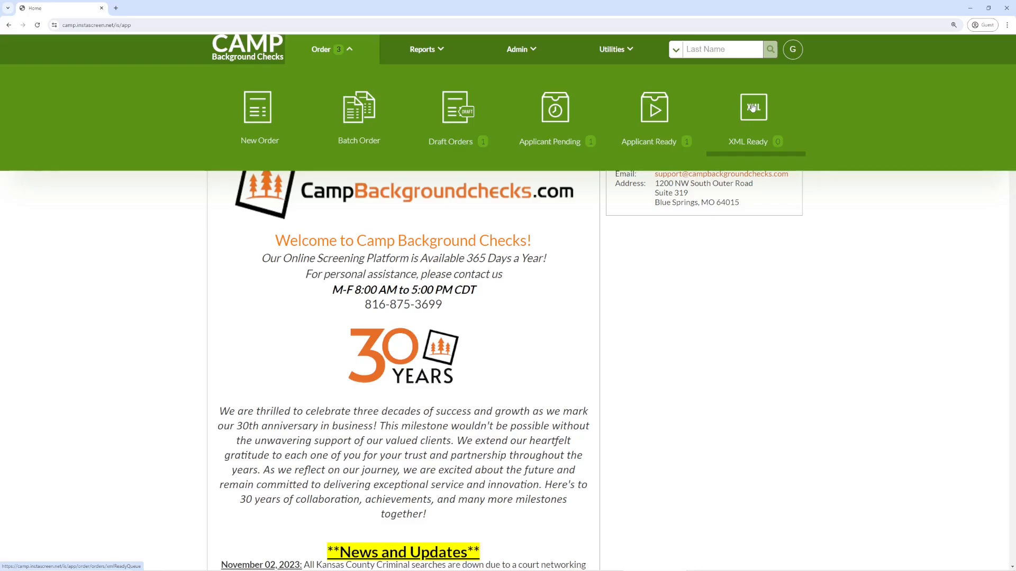
left_click(254, 112)
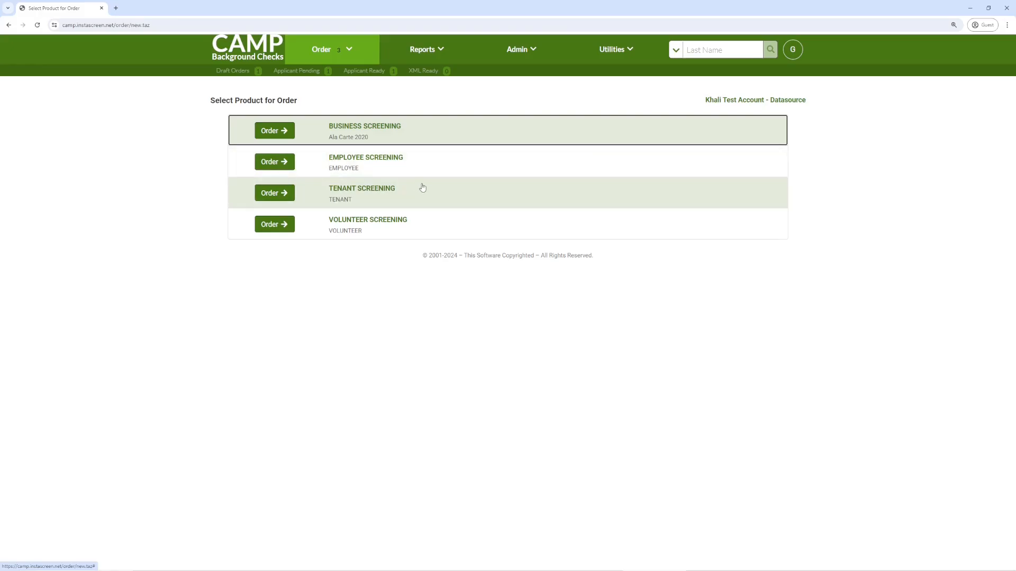
Step: Choose Employee Screening and add the $12.00 County Criminal Search
left_click(285, 161)
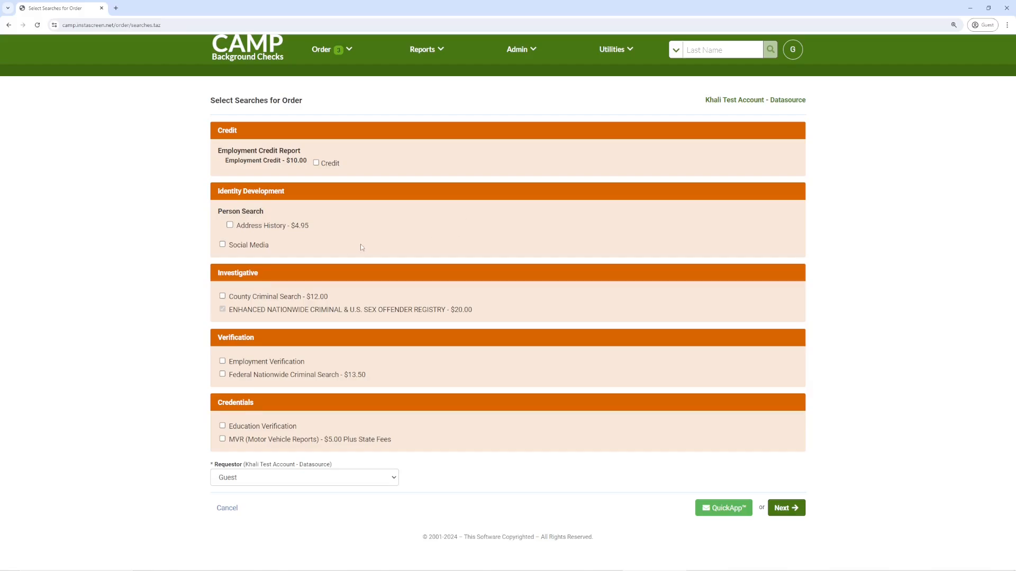
left_click(275, 301)
Step: Continue to the Certification page and accept the ordering terms
left_click(793, 510)
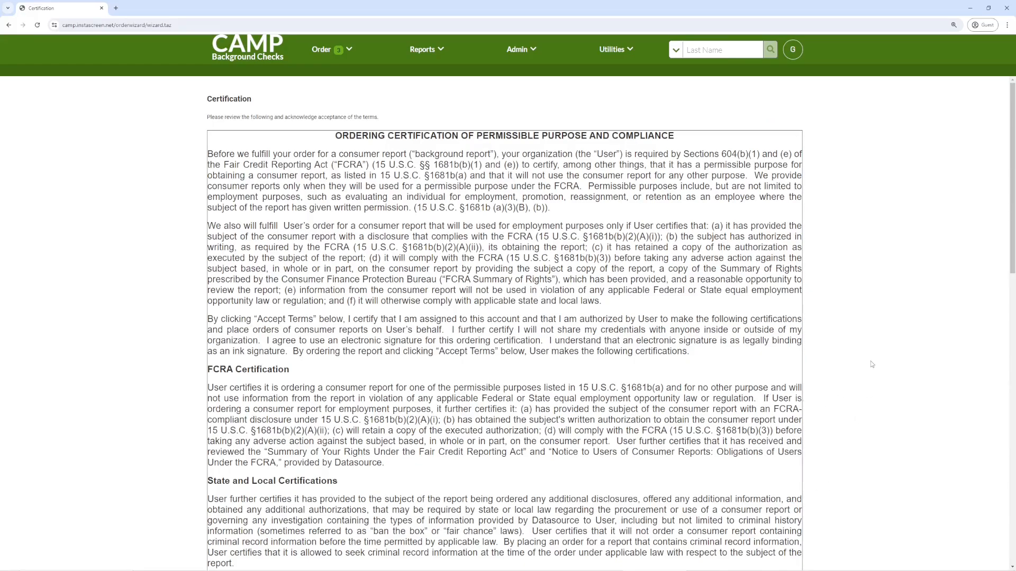
scroll(872, 365, "down", 3)
scroll(873, 370, "down", 8)
scroll(872, 376, "down", 4)
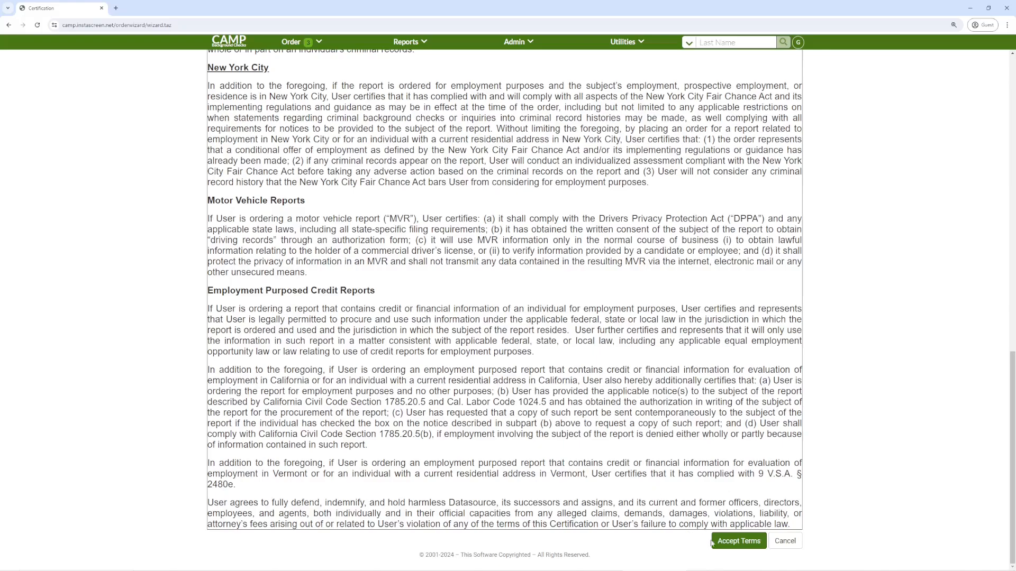
left_click(739, 541)
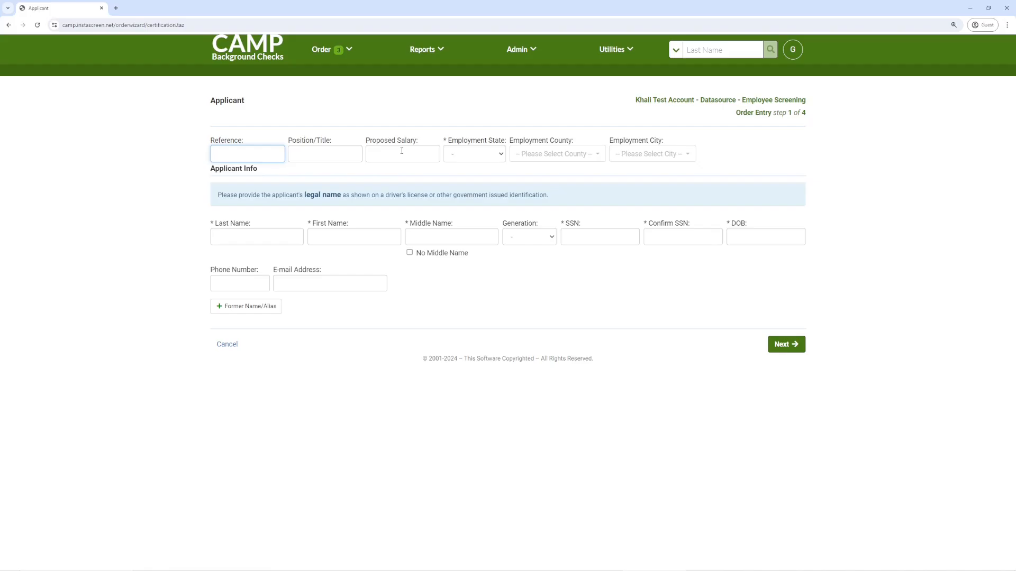
Step: Set the applicant's Employment State to MO
left_click(485, 155)
key("m")
scroll(475, 275, "down", 2)
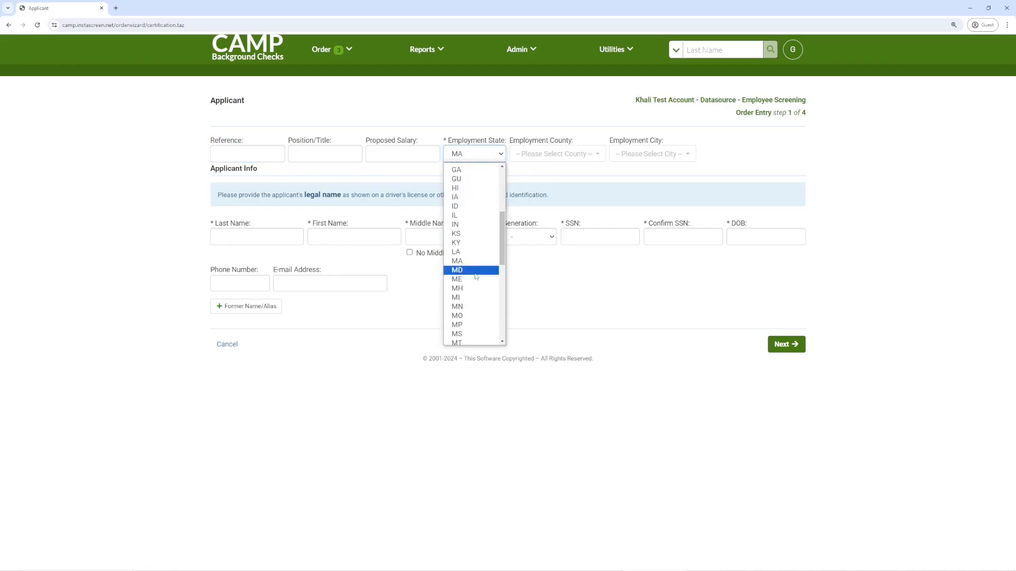
left_click(474, 316)
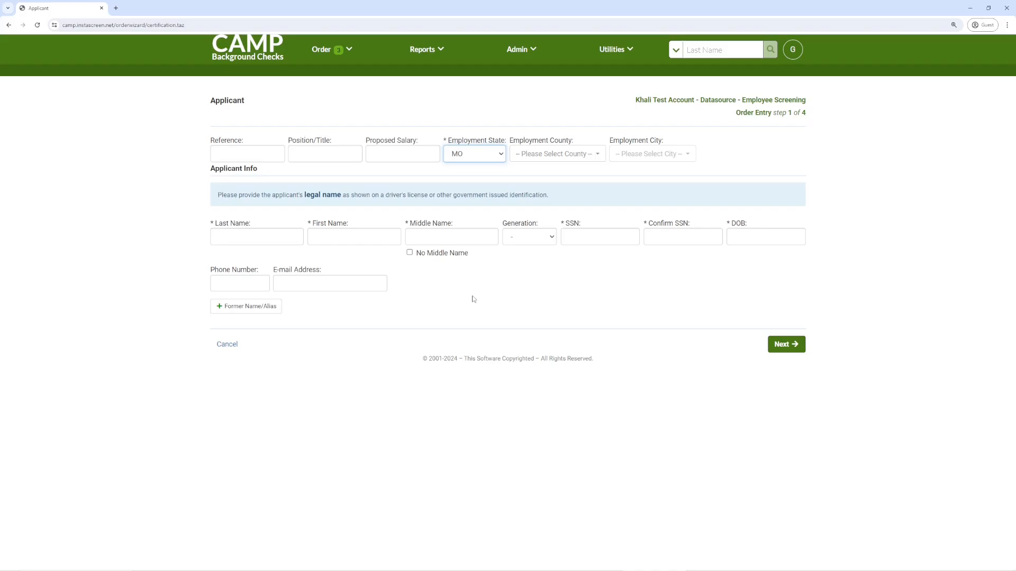
left_click(256, 233)
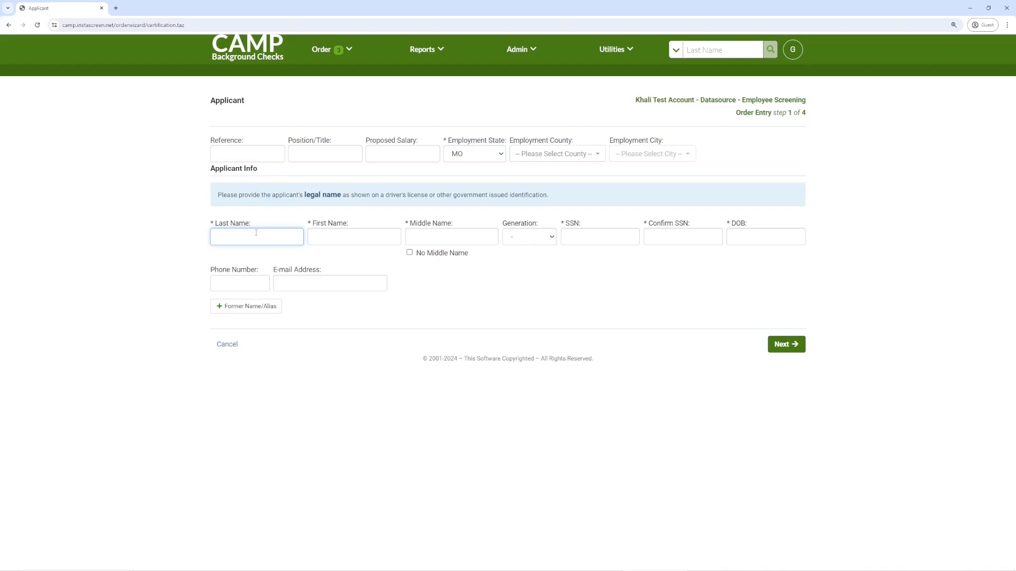
Step: Enter the applicant's last and first name and tick No Middle Name
key("Tab")
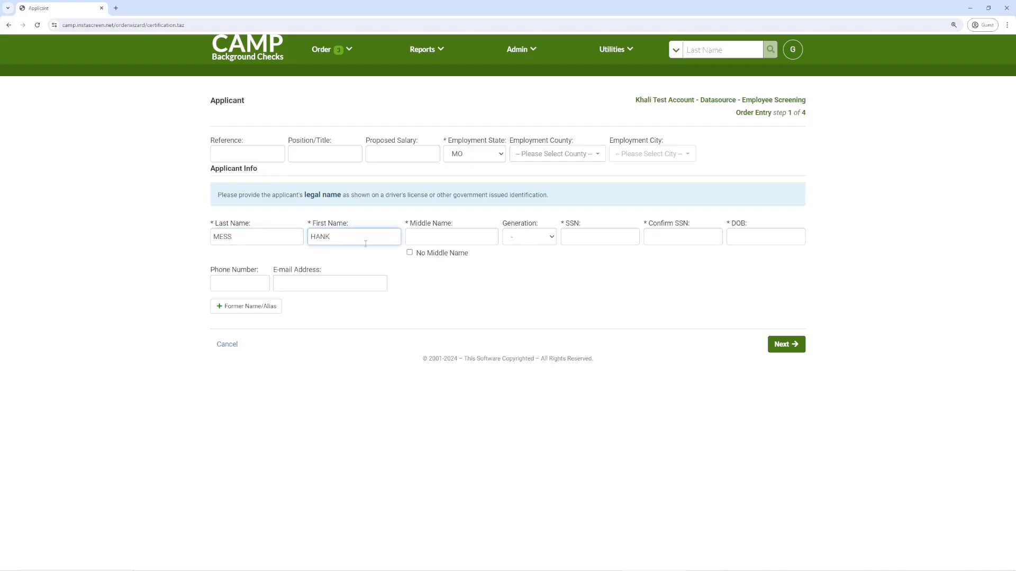
left_click(409, 252)
Step: Enter the applicant's SSN and its confirmation, date of birth, and e-mail address
left_click(588, 238)
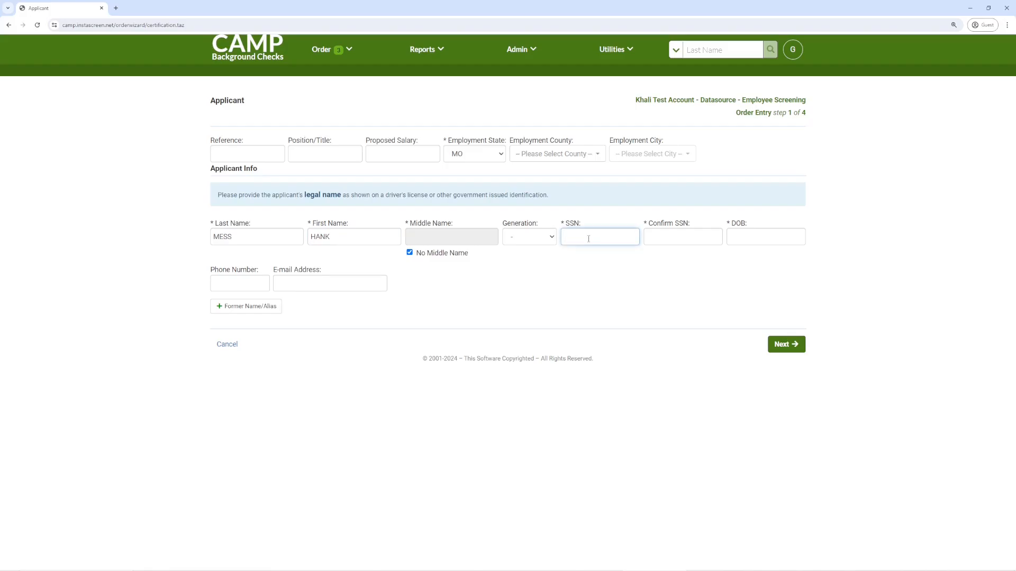
key("Tab")
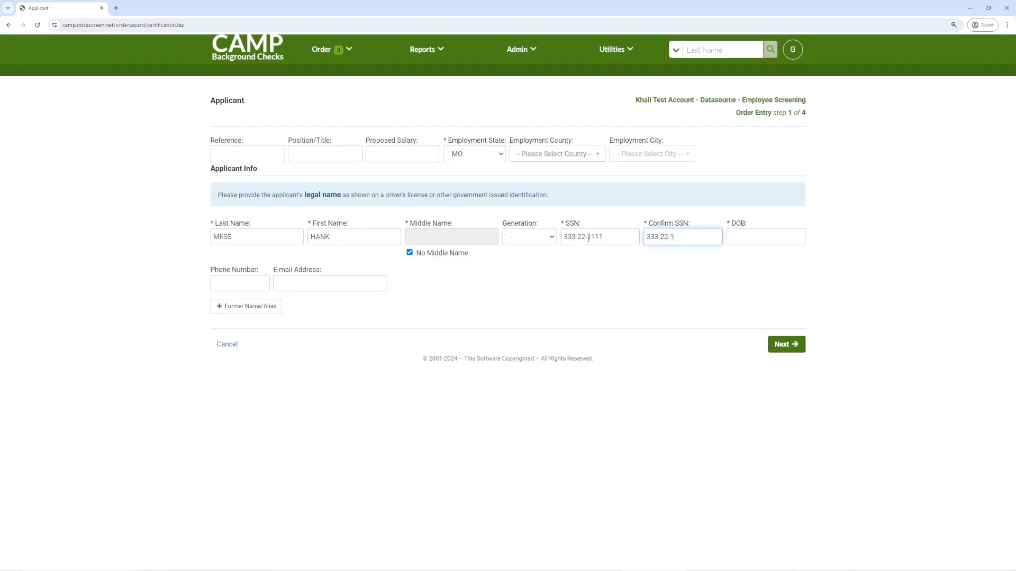
key("Tab")
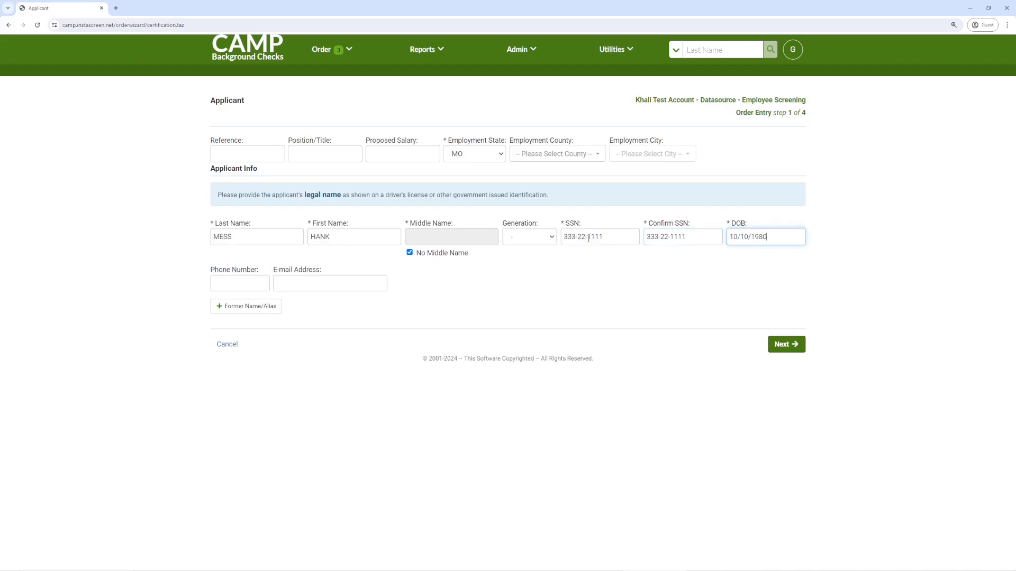
key("Tab")
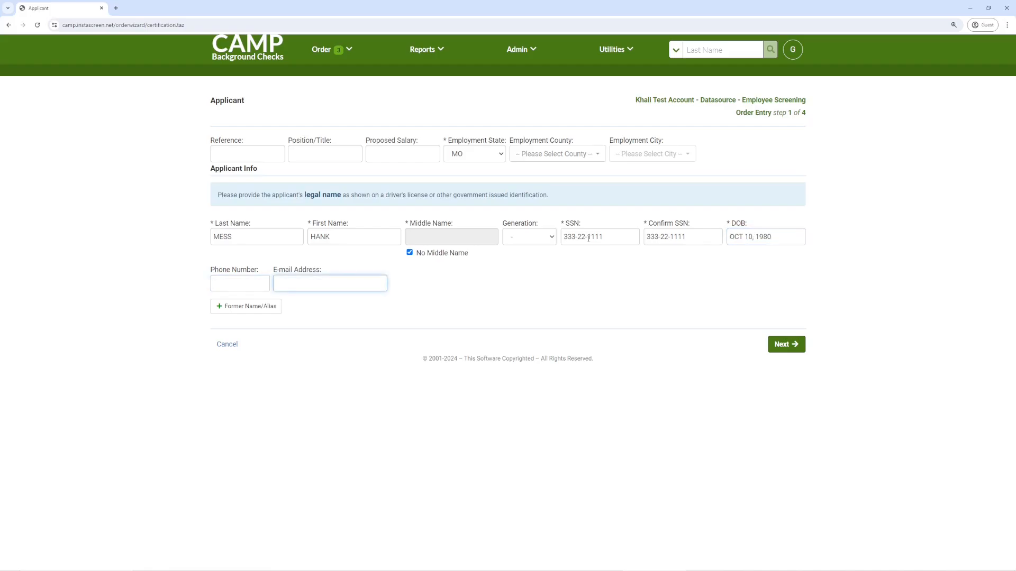
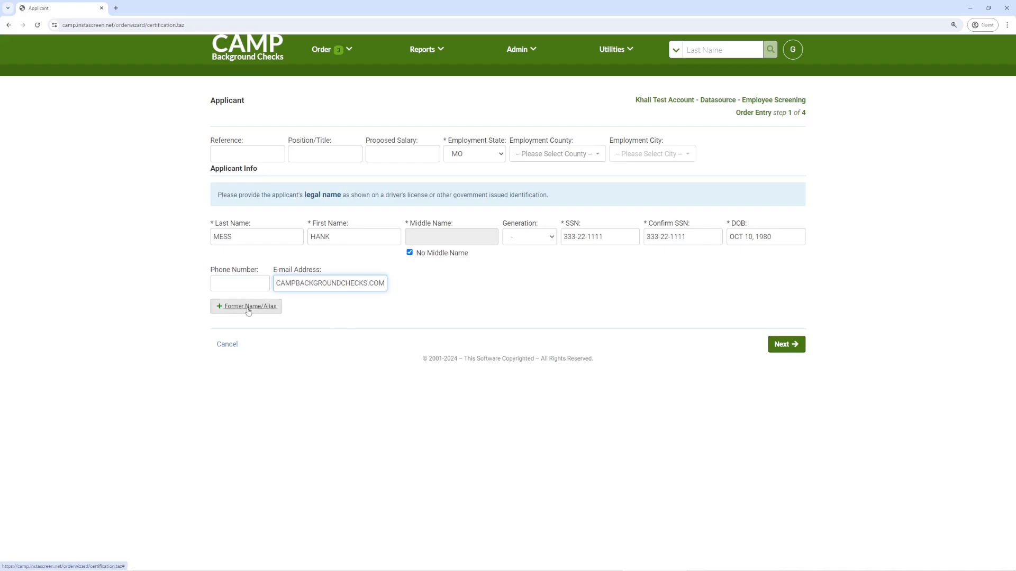
left_click(333, 313)
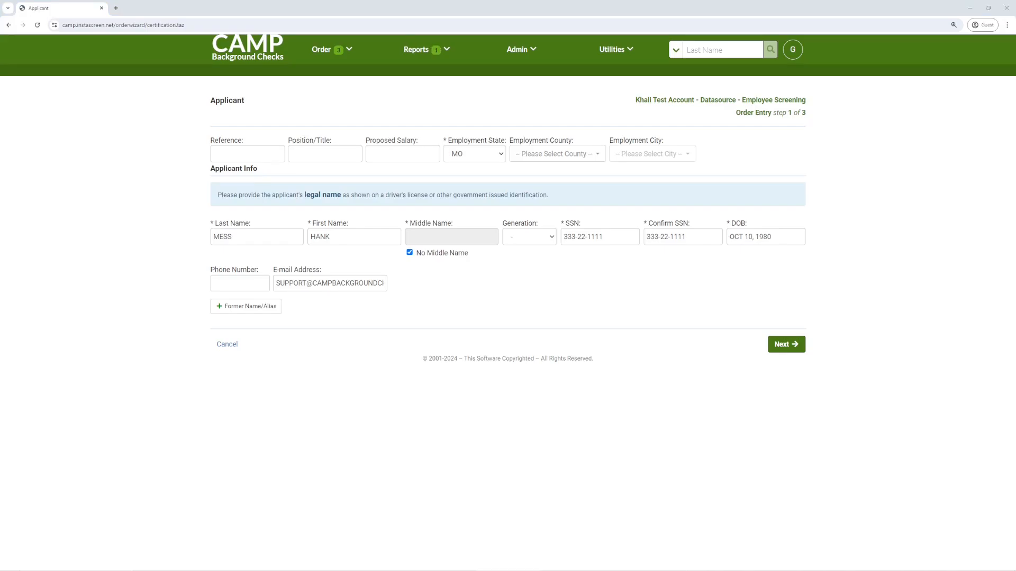
Step: Submit the applicant details to reach the Pre-Search Results step
left_click(786, 345)
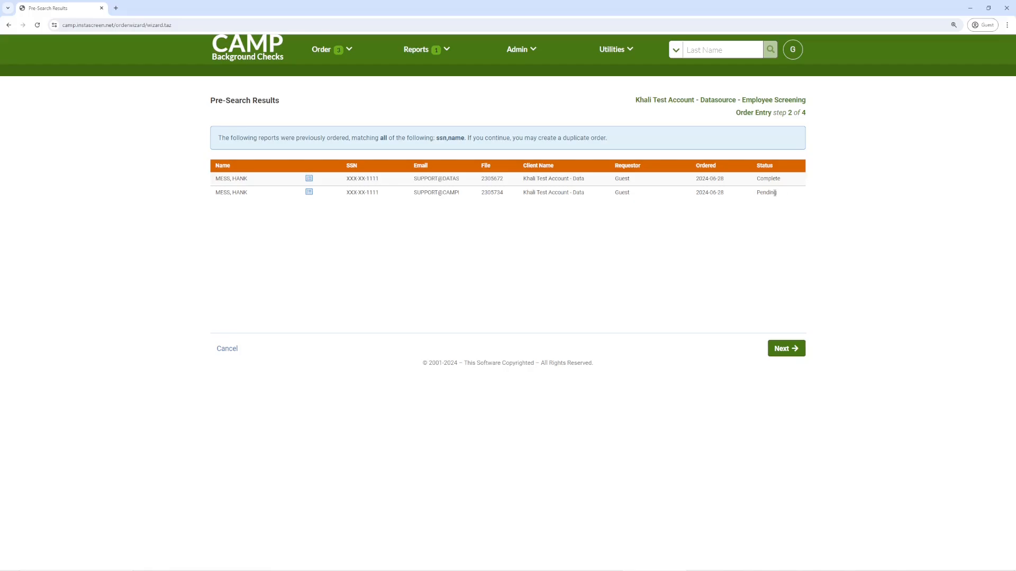
Step: Continue past the duplicate check and enter the applicant's street address and ZIP code
mouse_move(310, 182)
left_click(788, 349)
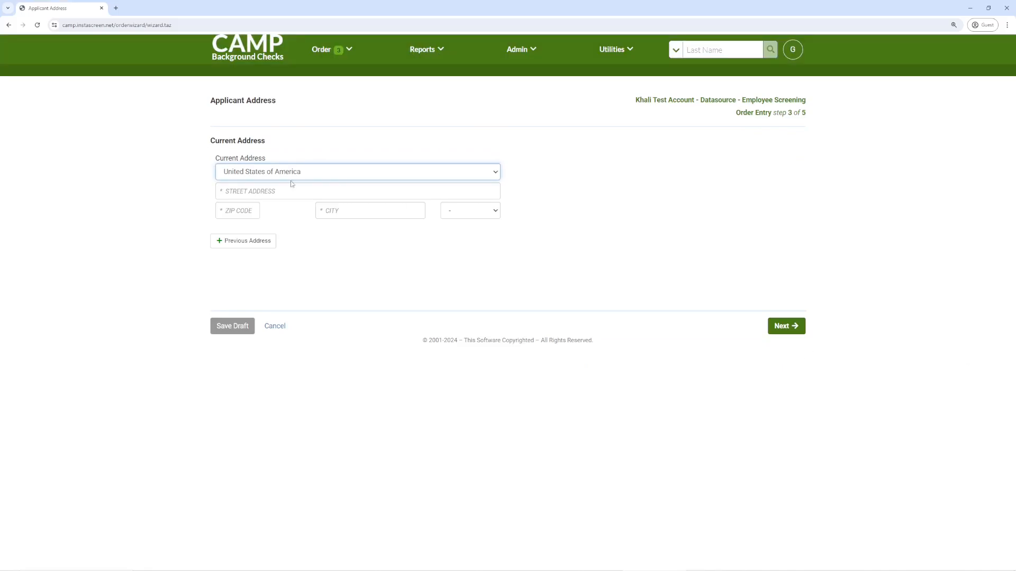
left_click(272, 191)
type("123 MAIN STREET")
key("Tab")
type("64029")
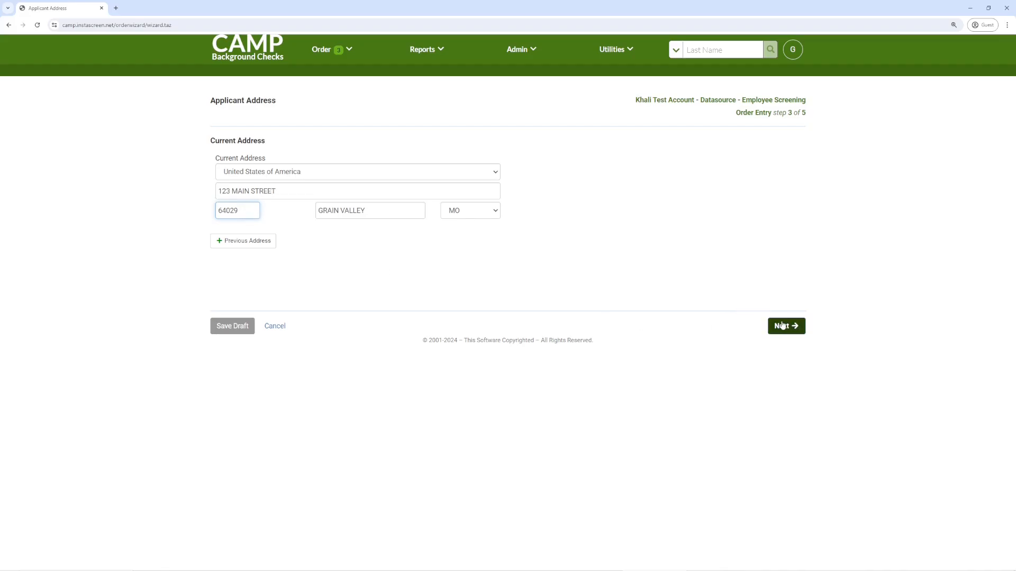
left_click(418, 267)
Step: Select Jackson County, MO from the developed jurisdictions and save it
left_click(787, 327)
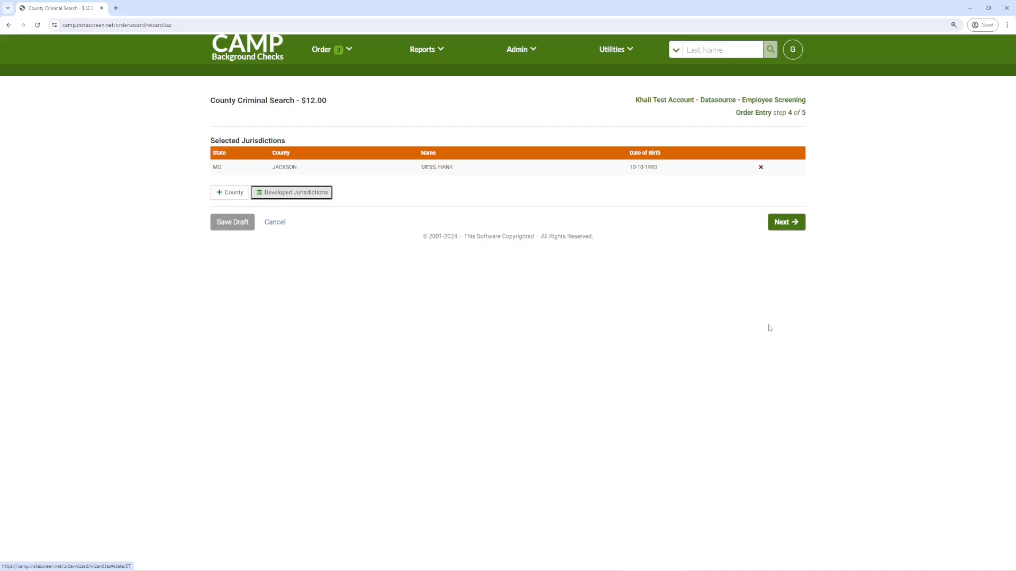
left_click(299, 192)
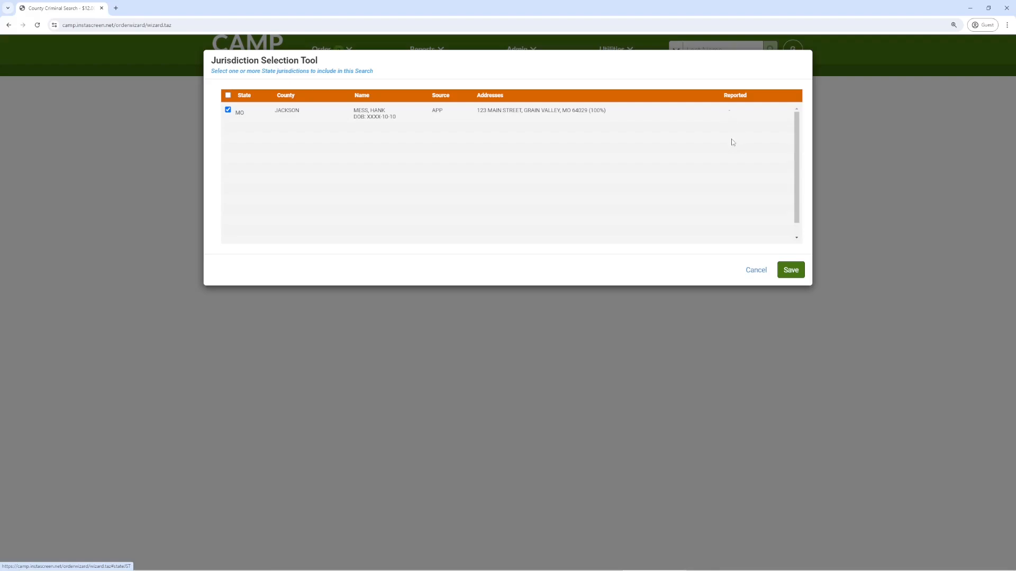
left_click(797, 269)
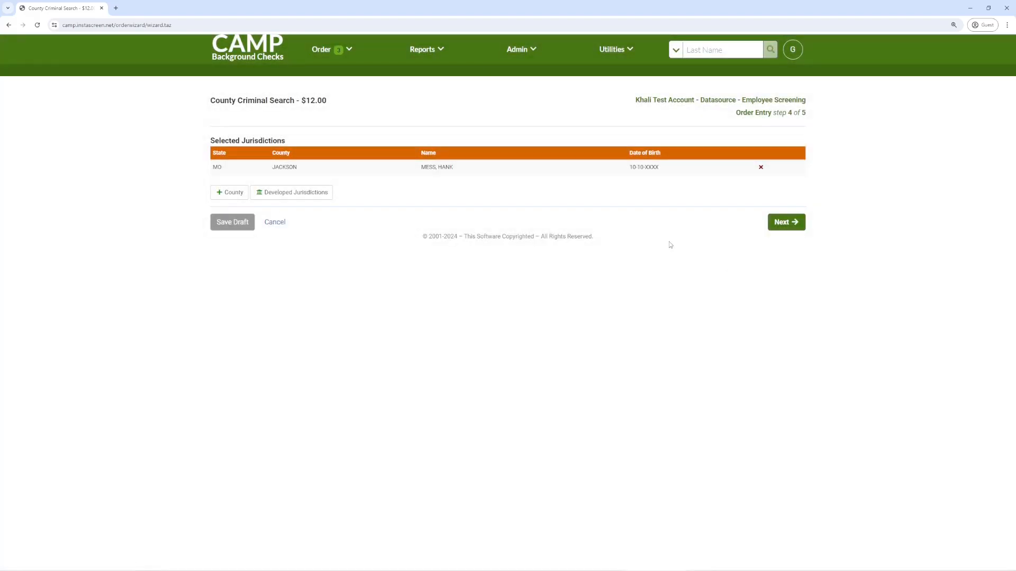
Step: Advance to the Order Summary (step 5 of 5), with county and nationwide searches totalling $0.00
left_click(786, 222)
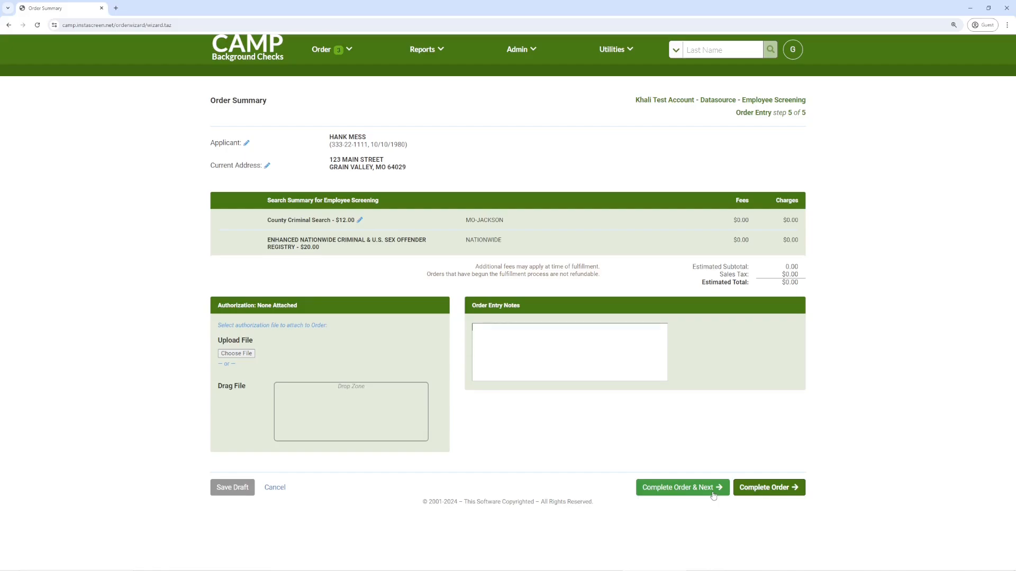
Step: Complete the order and bring up its Report Results page from the Reports menu
left_click(771, 480)
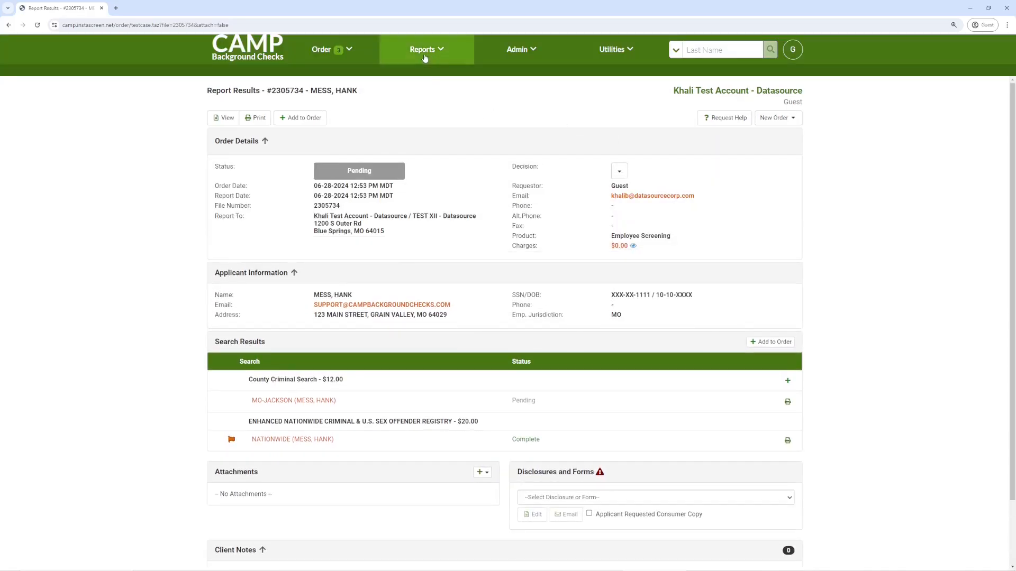
left_click(424, 58)
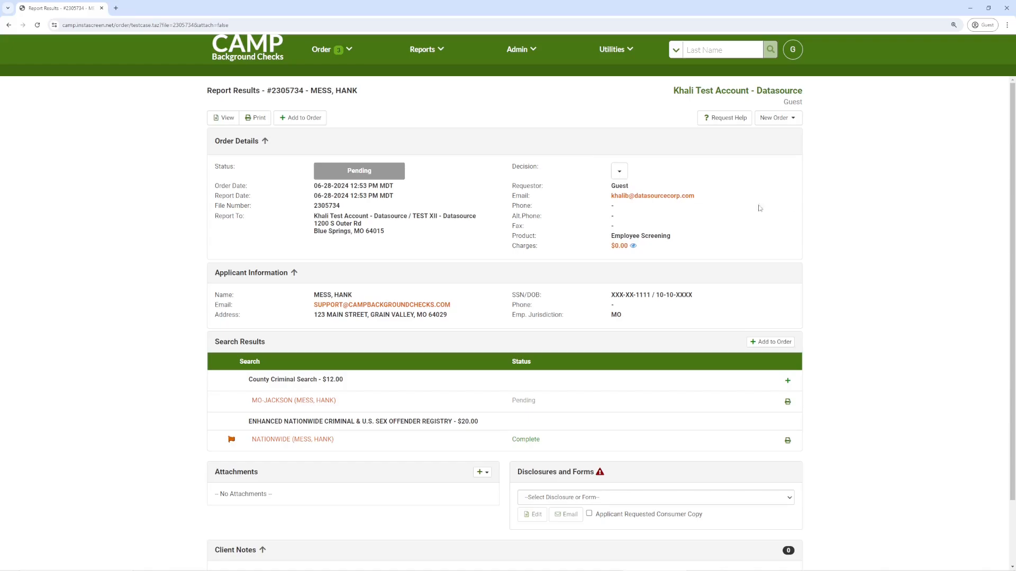
left_click(429, 62)
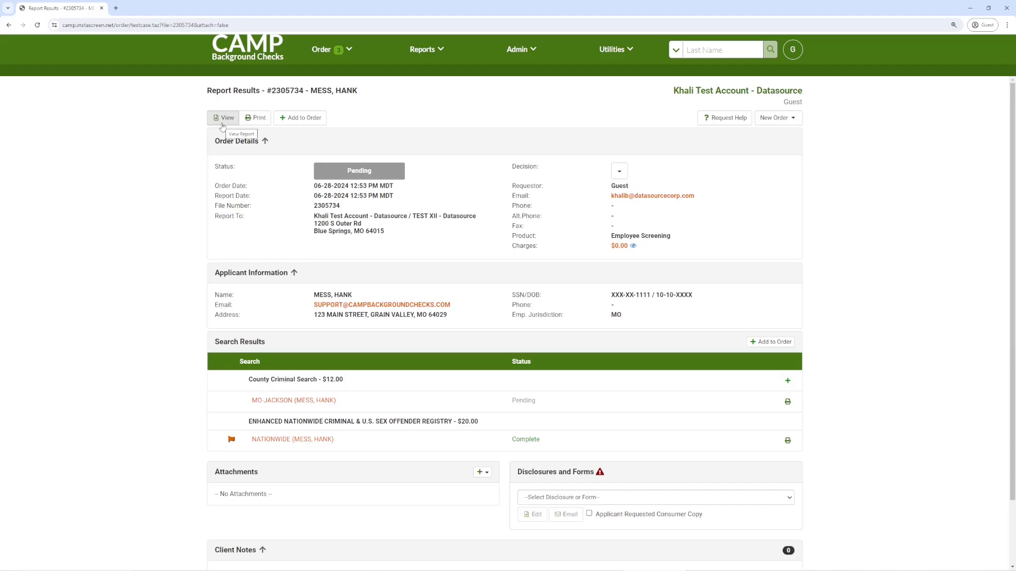
Step: View the full report and read through the nationwide Records Found and the pending county search
left_click(223, 119)
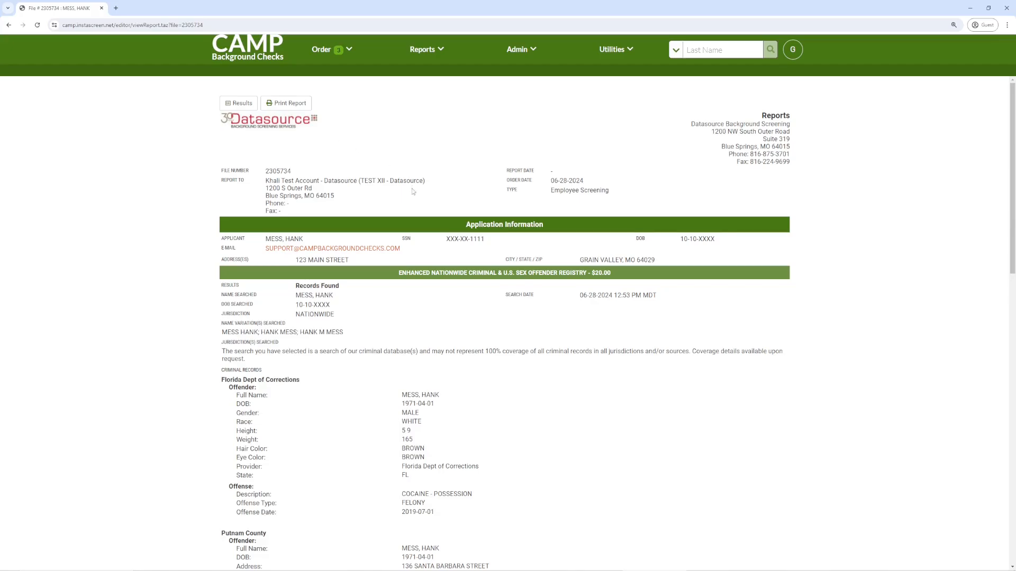
scroll(415, 199, "down", 2)
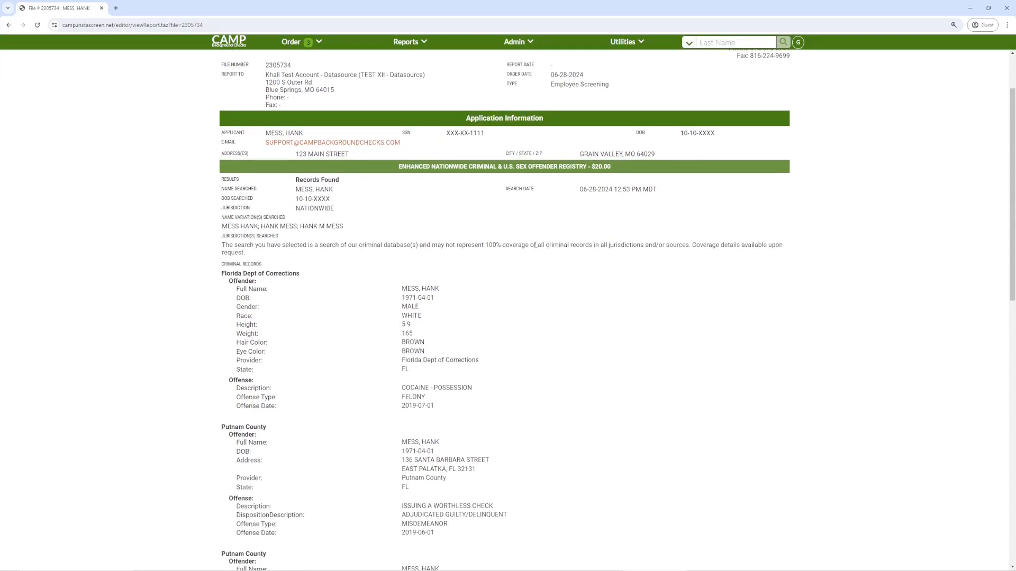
scroll(509, 244, "down", 2)
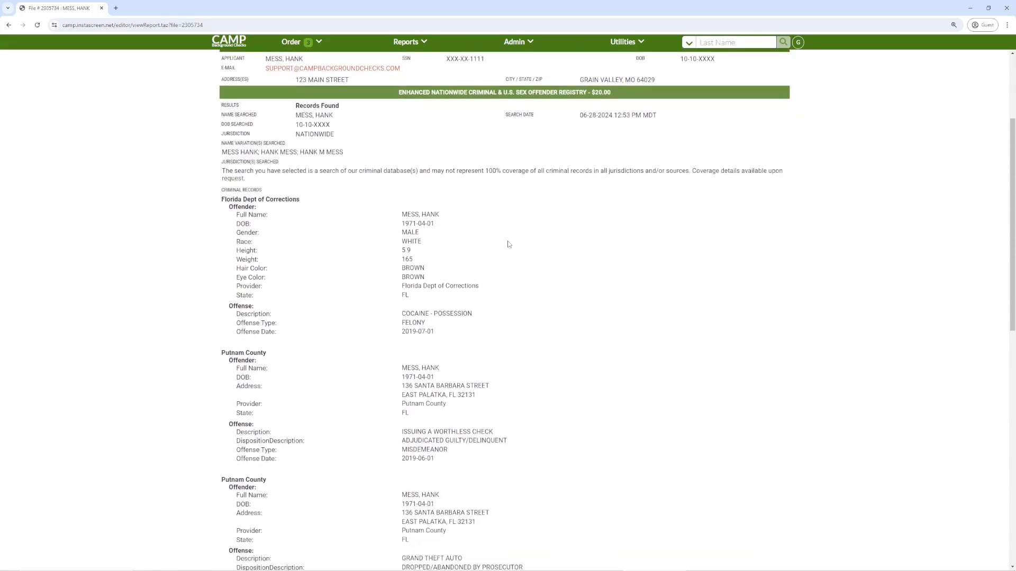
scroll(509, 244, "down", 1)
scroll(510, 246, "down", 1)
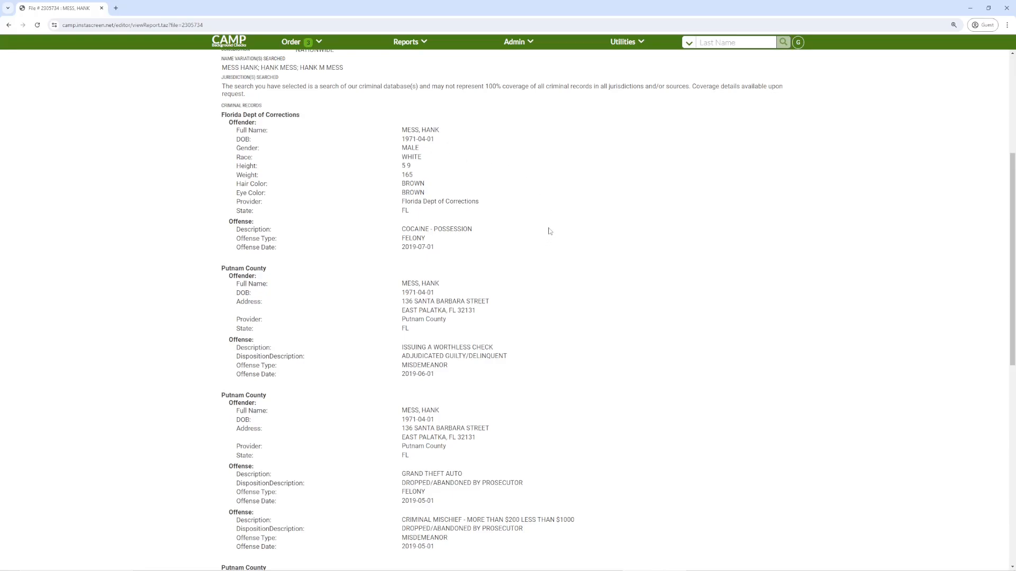
scroll(549, 232, "down", 2)
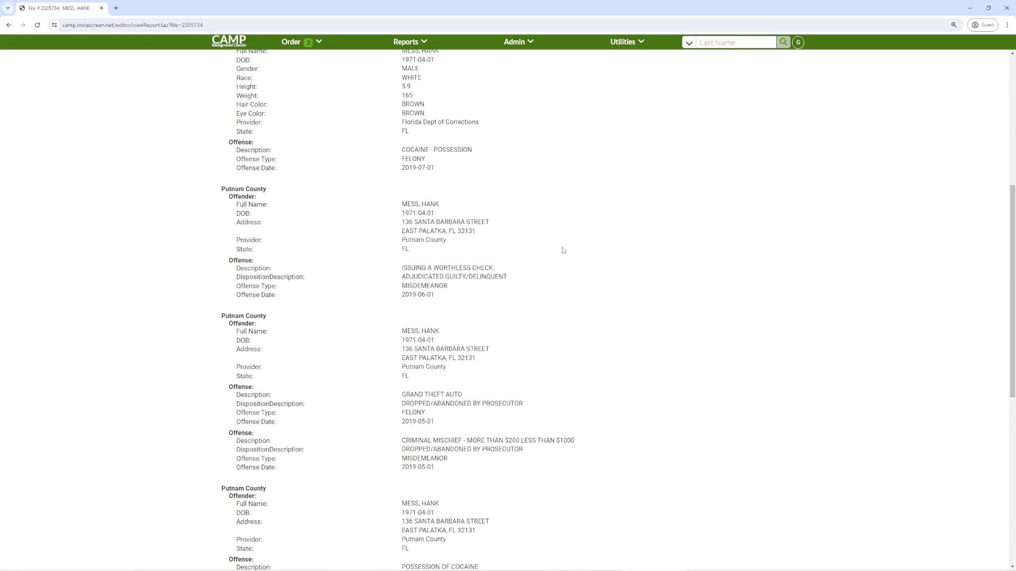
scroll(564, 251, "down", 2)
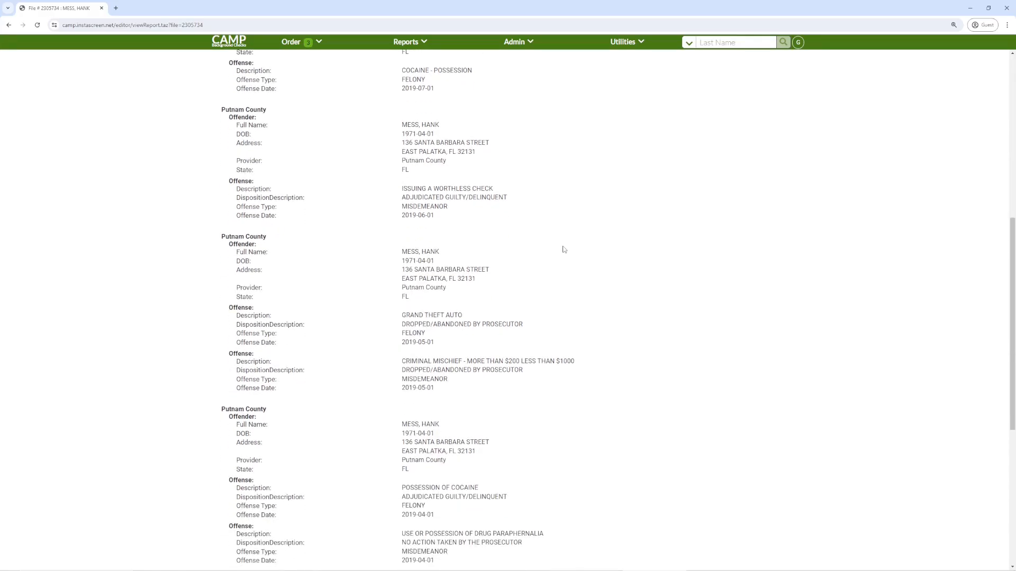
scroll(564, 250, "down", 2)
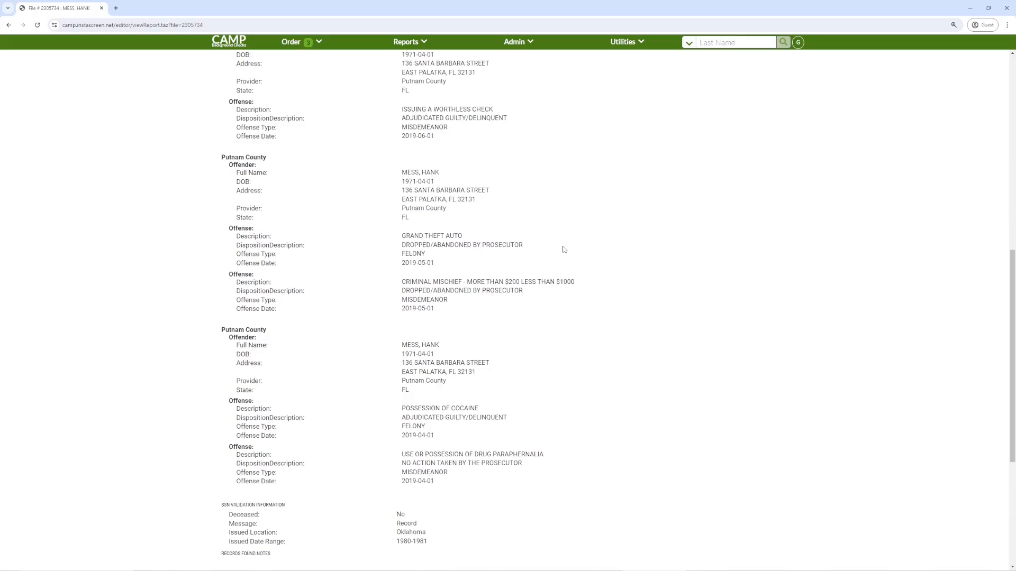
scroll(564, 250, "down", 1)
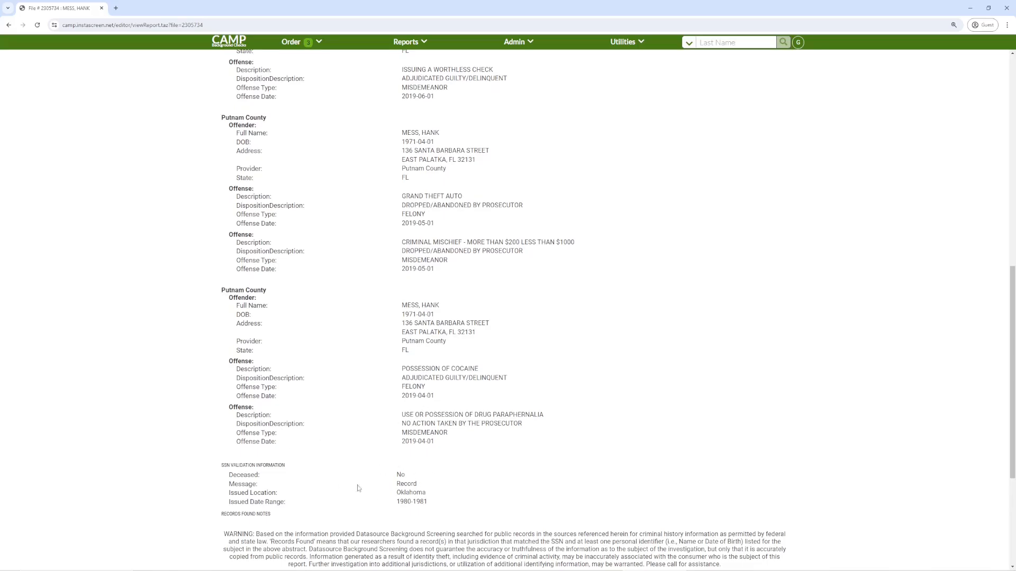
scroll(559, 381, "down", 4)
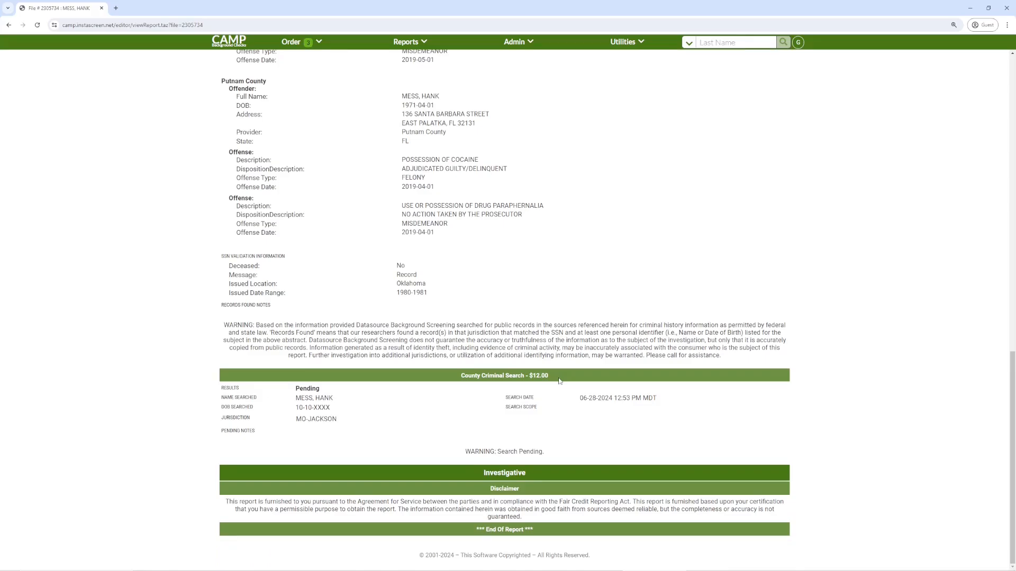
scroll(559, 381, "up", 8)
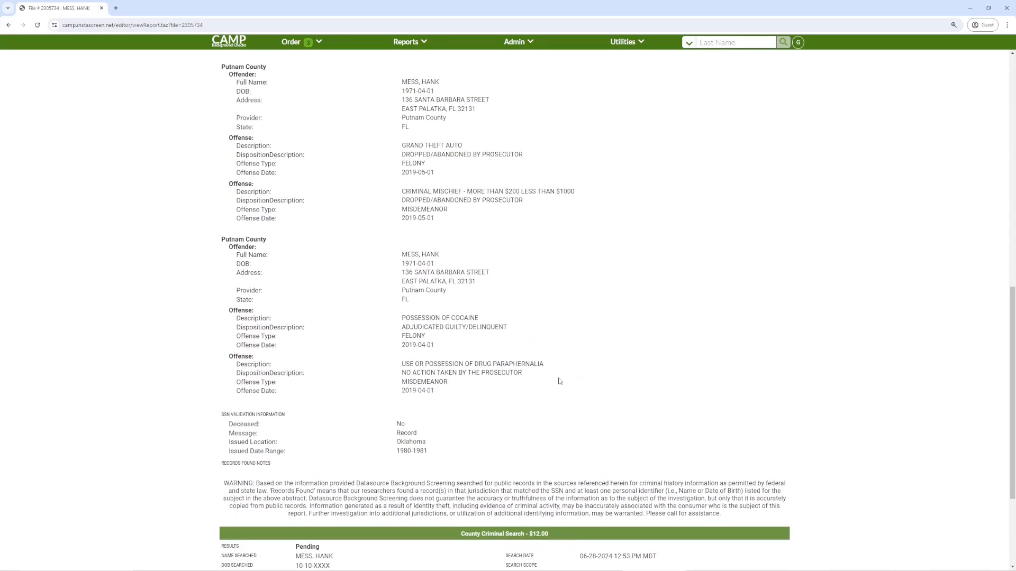
scroll(559, 381, "up", 7)
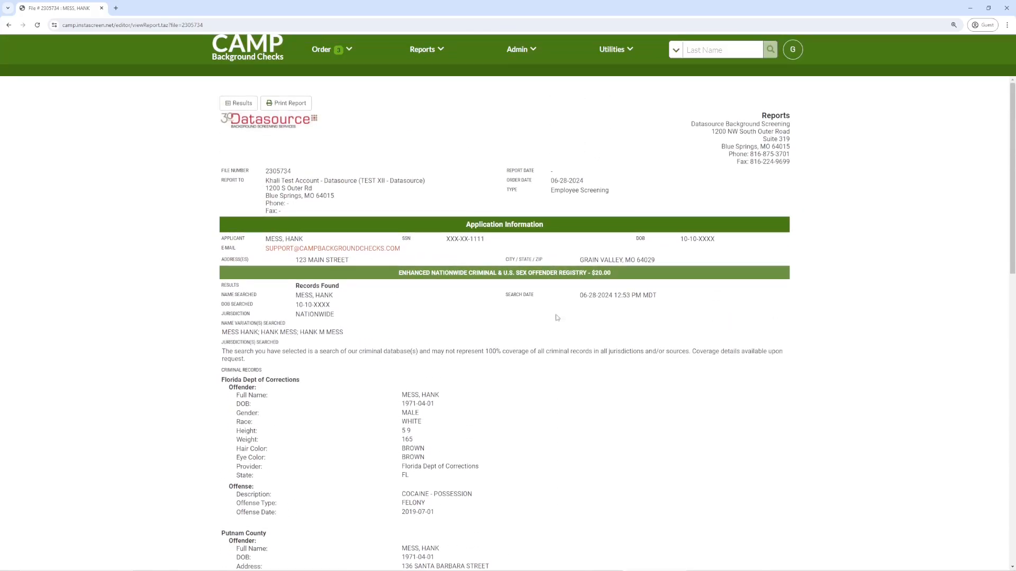
Step: From Report Results, email the Adverse Action (Employment Denial) disclosure, confirming past the warning
left_click(237, 112)
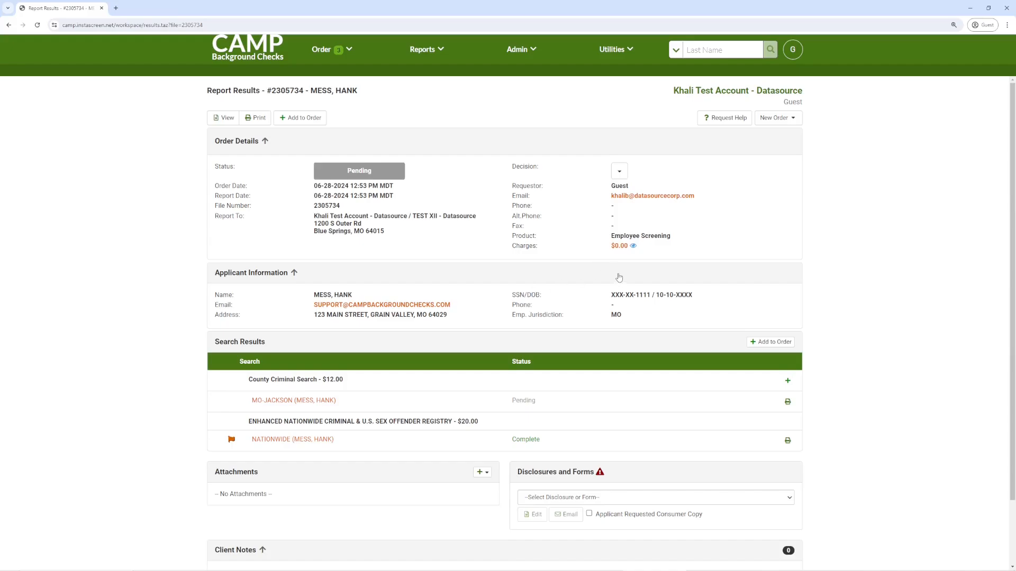
scroll(647, 292, "down", 2)
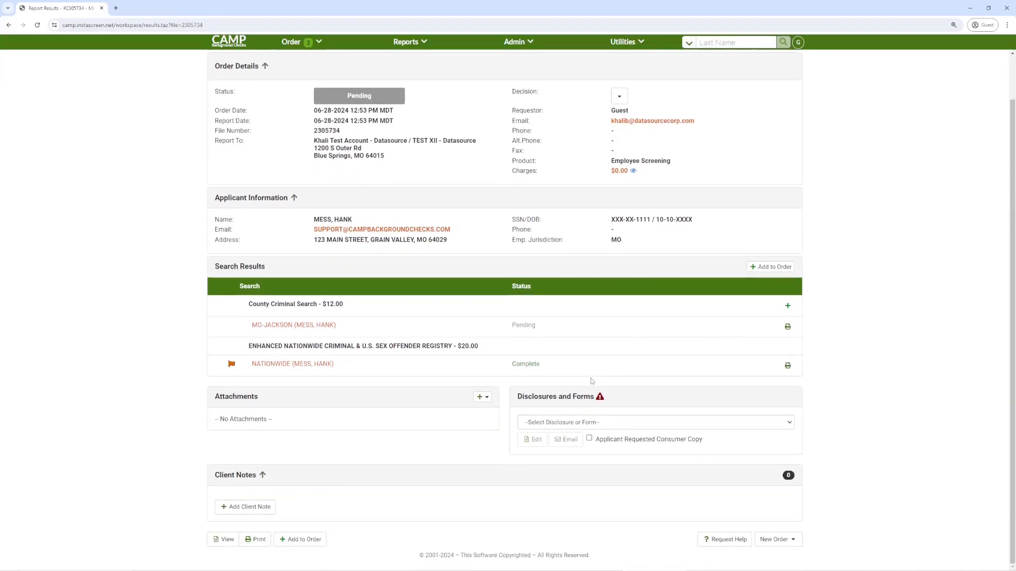
left_click(617, 426)
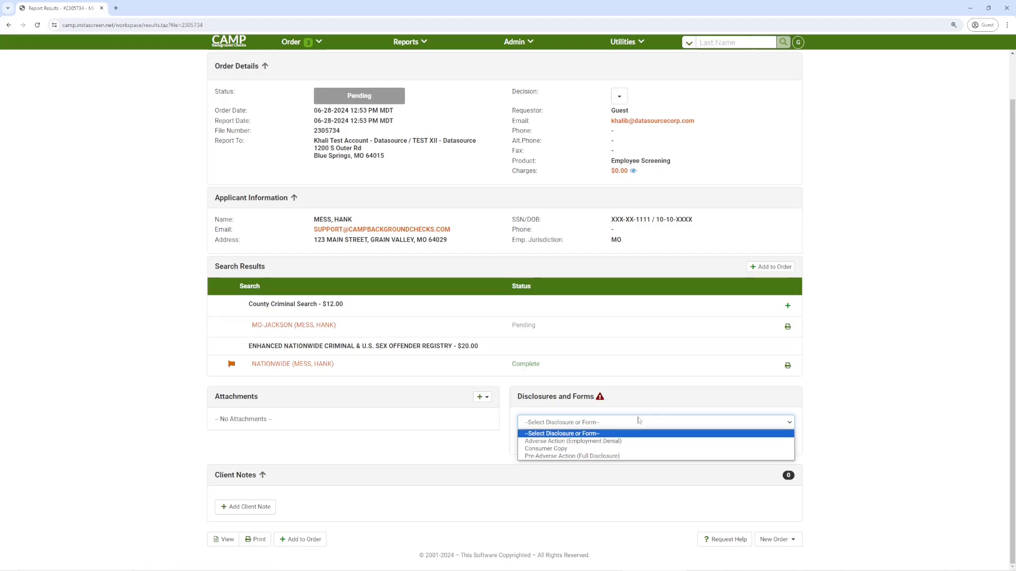
left_click(580, 441)
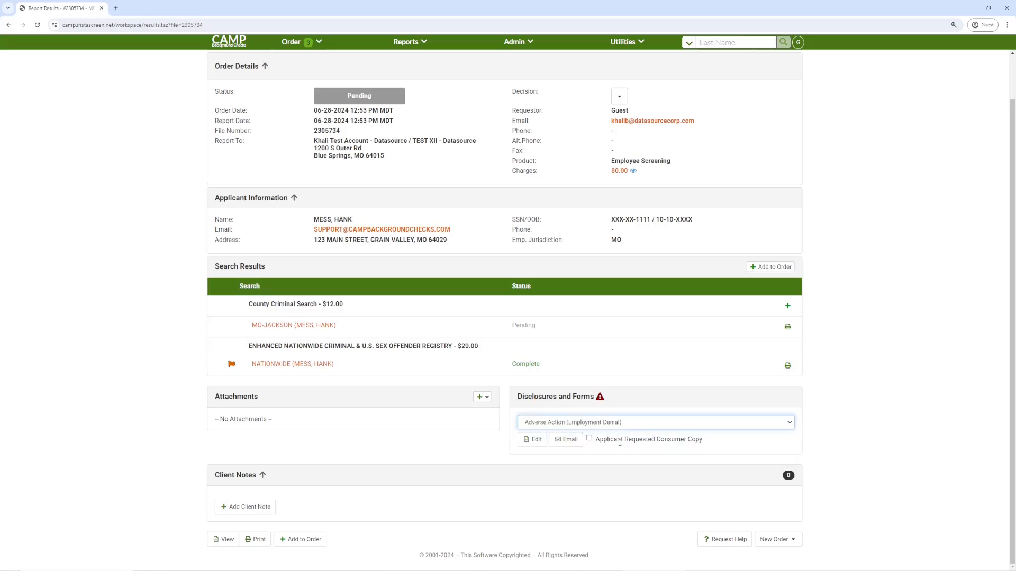
left_click(566, 440)
left_click(625, 189)
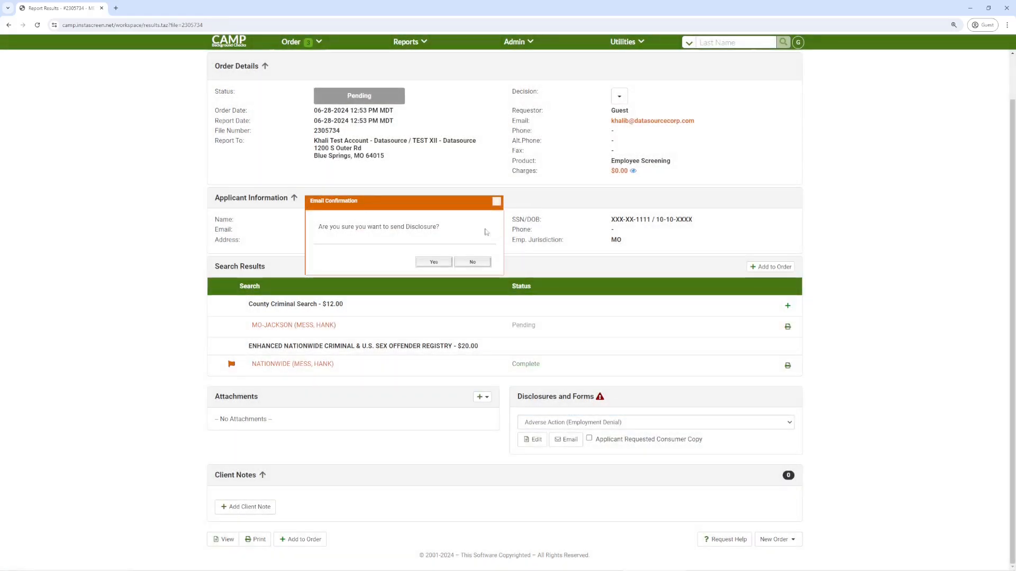
left_click(433, 262)
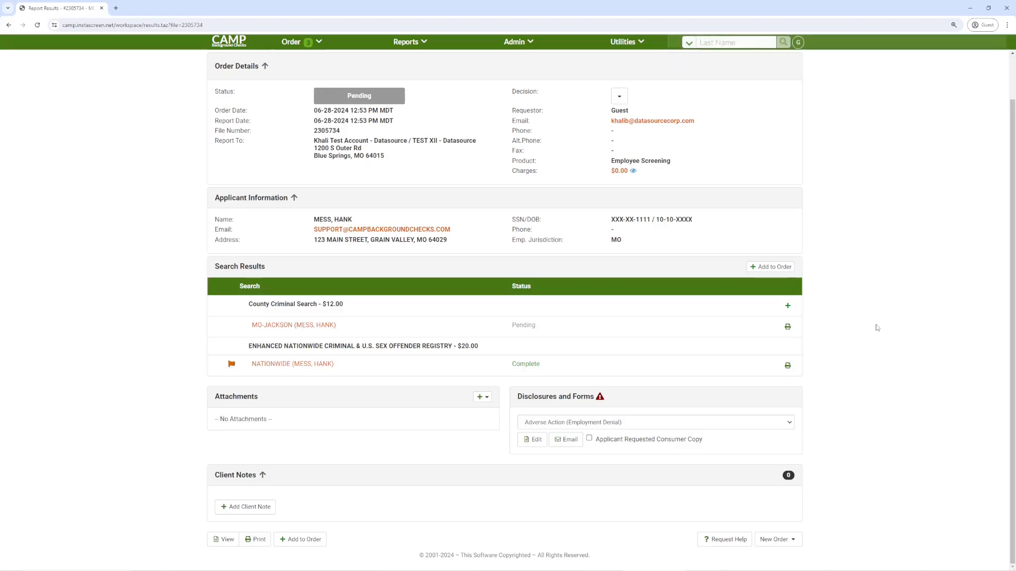
scroll(874, 348, "up", 5)
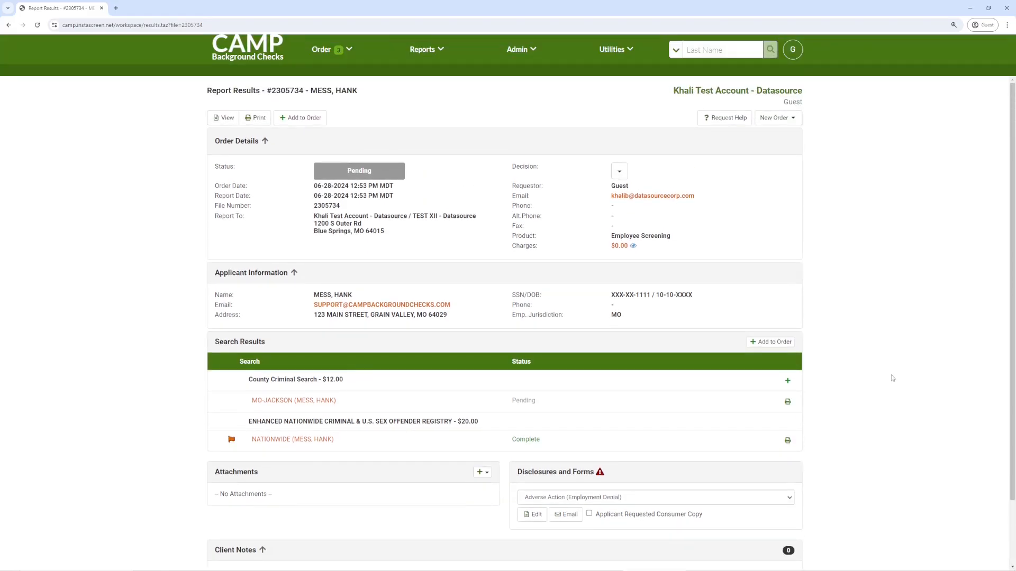